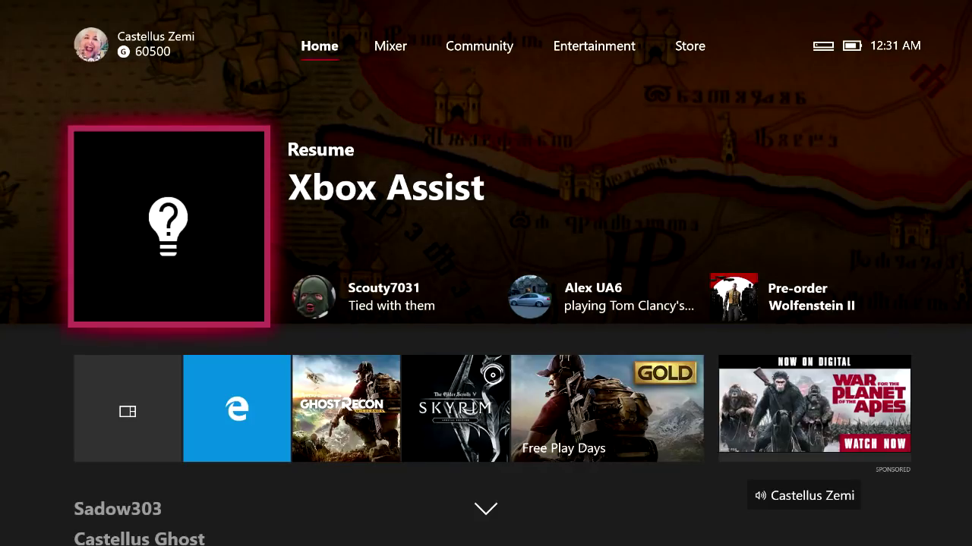
Step: Open the console Settings from the guide's System options
{"action": "key", "text": "super"}
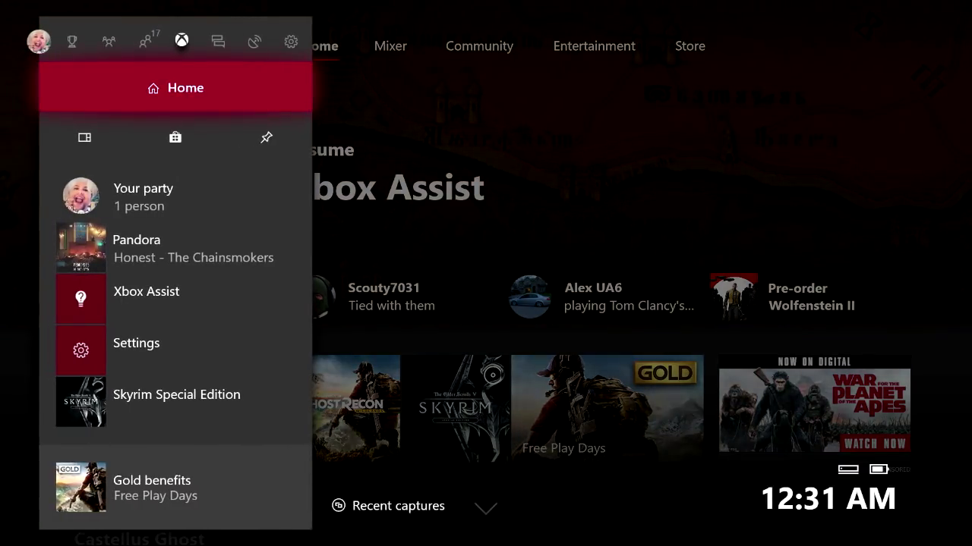
{"action": "key", "text": "Right"}
{"action": "key", "text": "Right"}
{"action": "key", "text": "Right"}
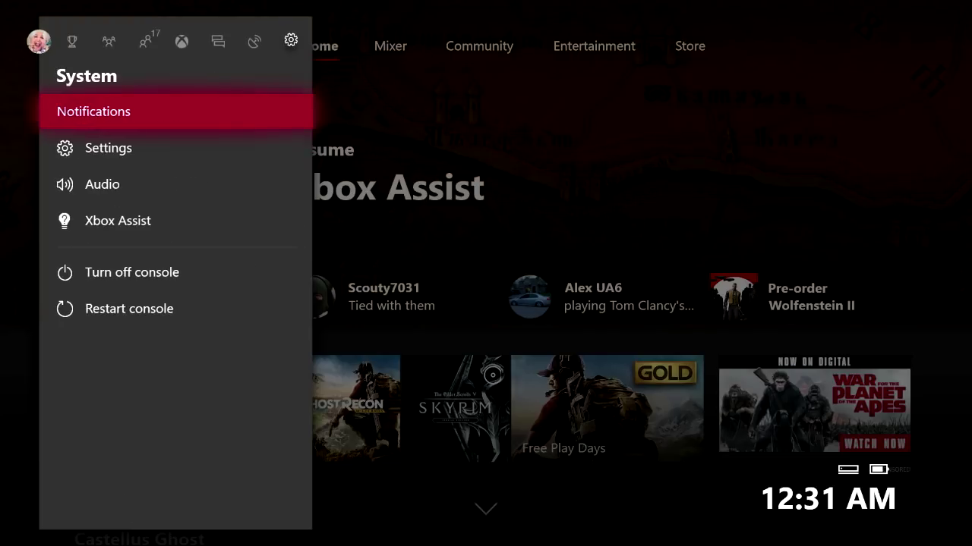
{"action": "key", "text": "Down"}
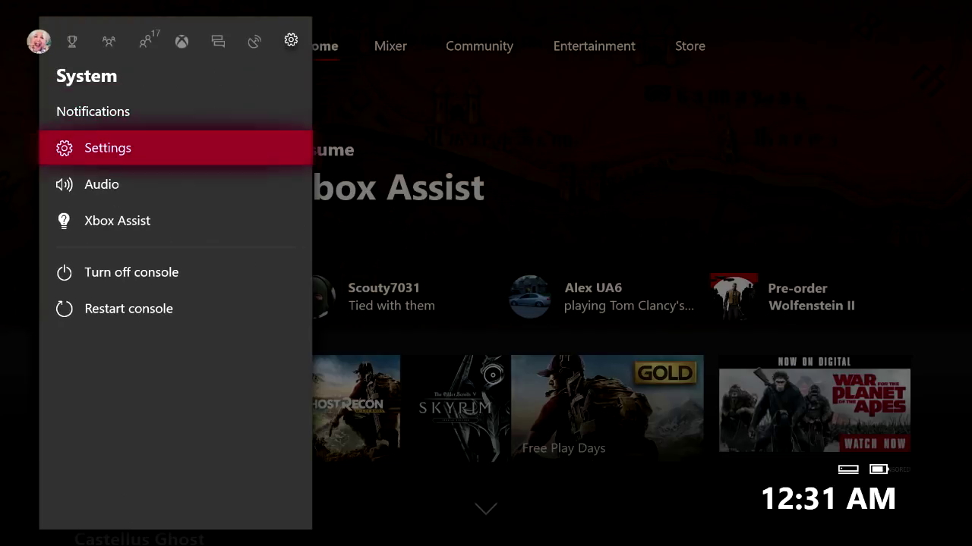
{"action": "key", "text": "Return"}
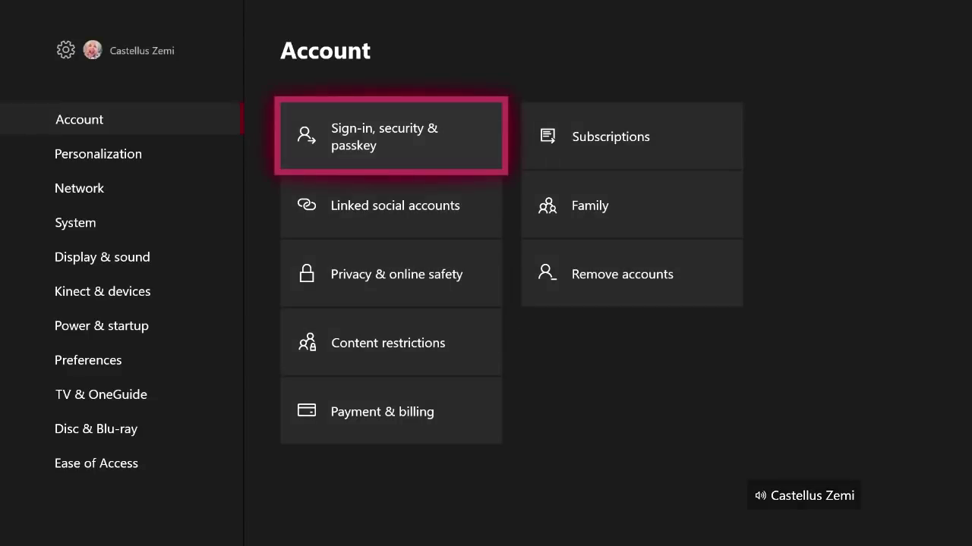
Step: Open Account > Subscriptions and enter the console passkey
{"action": "key", "text": "Left"}
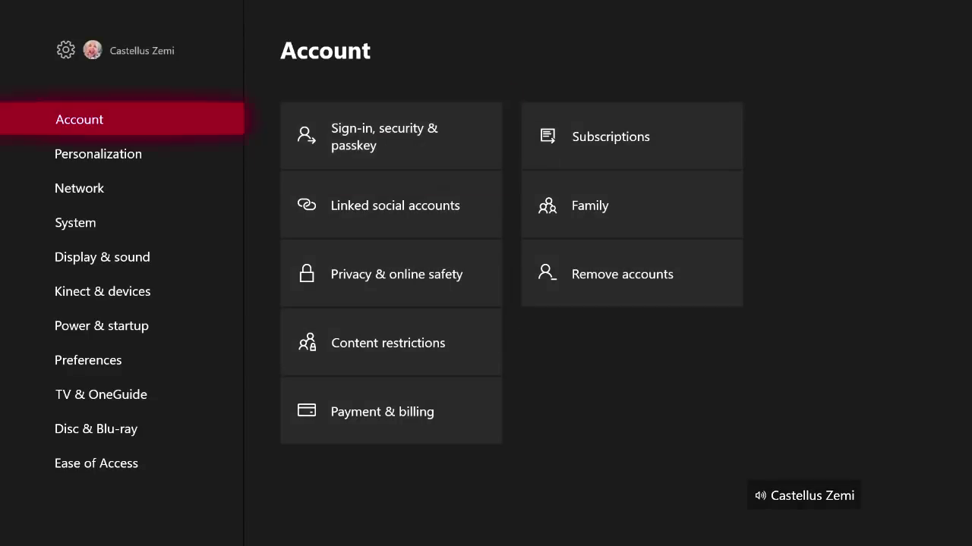
{"action": "key", "text": "Down"}
{"action": "key", "text": "Up"}
{"action": "key", "text": "Right"}
{"action": "key", "text": "Right"}
{"action": "key", "text": "Return"}
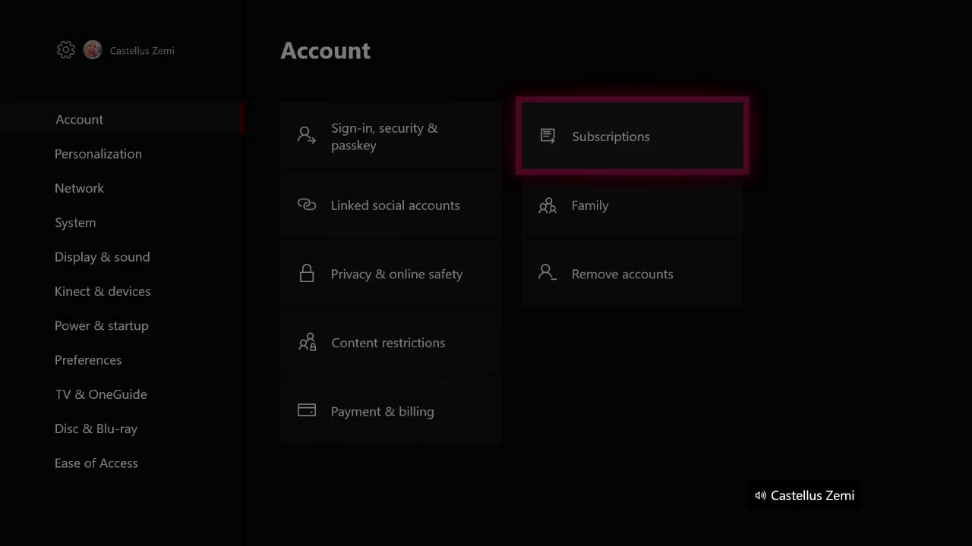
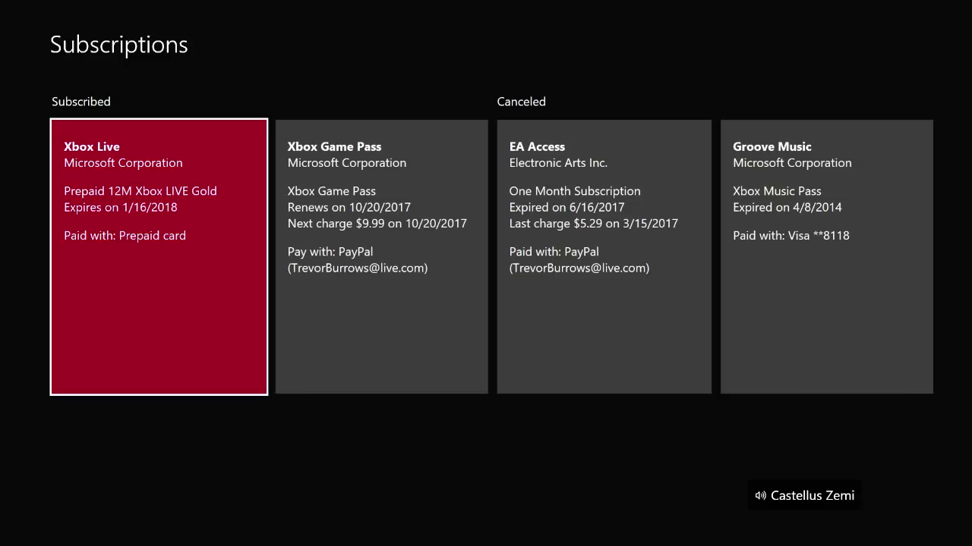
{"action": "key", "text": "Right"}
{"action": "key", "text": "Right"}
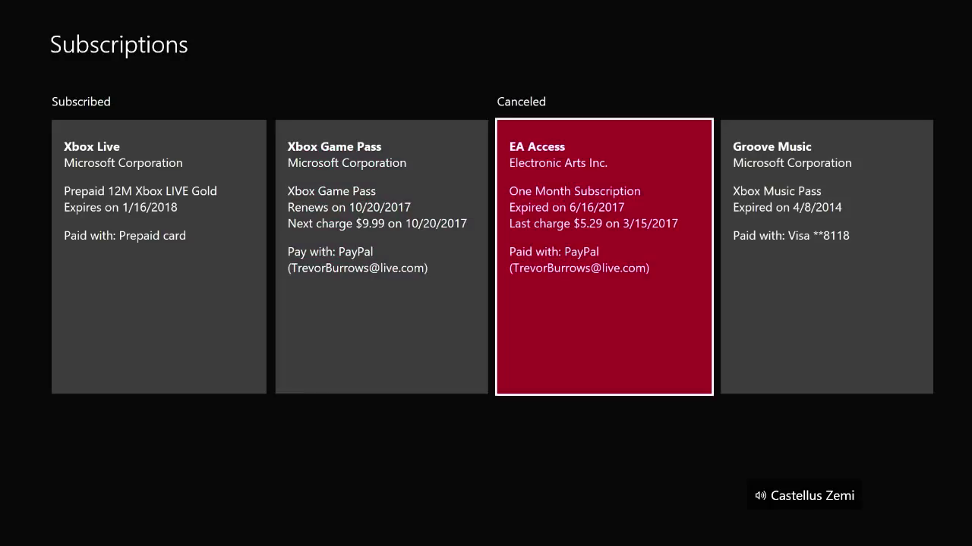
{"action": "key", "text": "Left"}
{"action": "key", "text": "Left"}
{"action": "key", "text": "Right"}
{"action": "key", "text": "Right"}
{"action": "key", "text": "Right"}
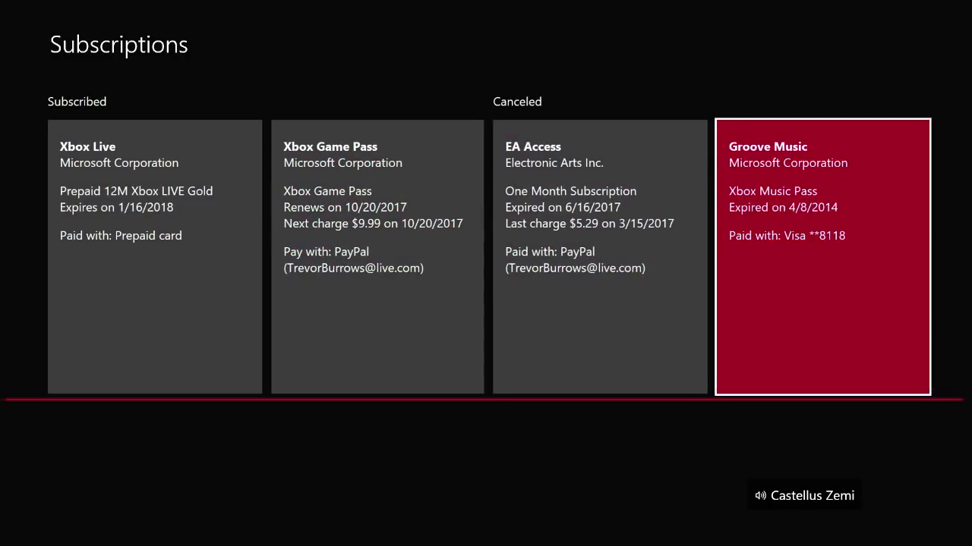
{"action": "key", "text": "Left"}
{"action": "key", "text": "Left"}
{"action": "key", "text": "Left"}
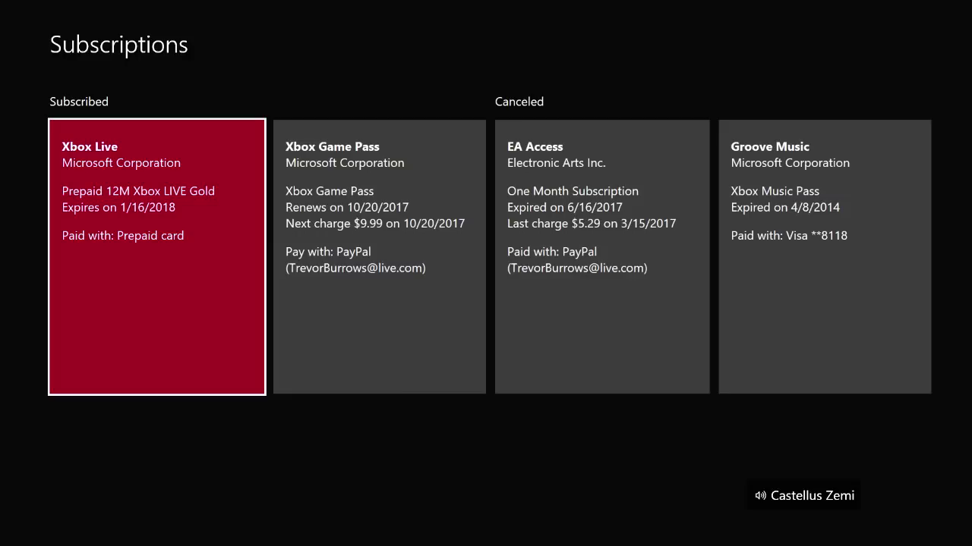
{"action": "key", "text": "Right"}
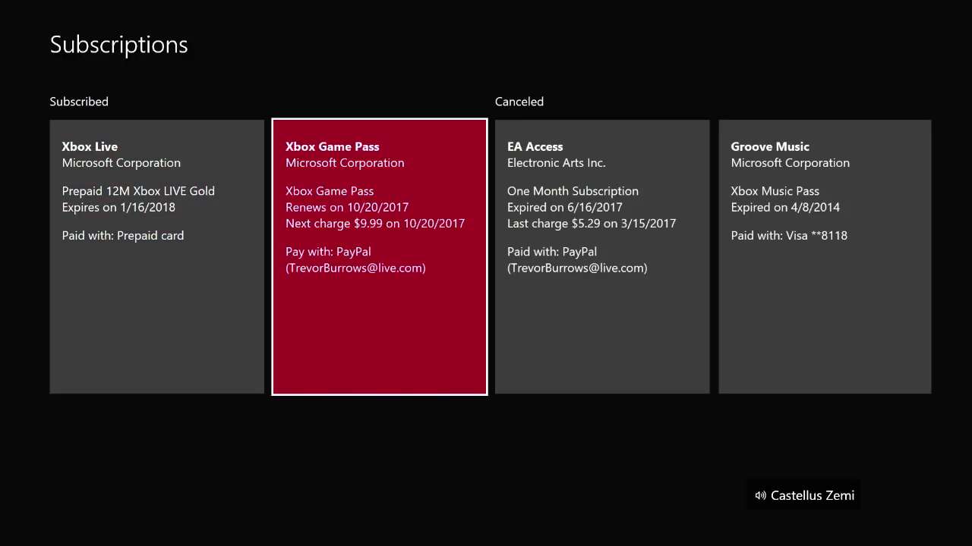
{"action": "key", "text": "Return"}
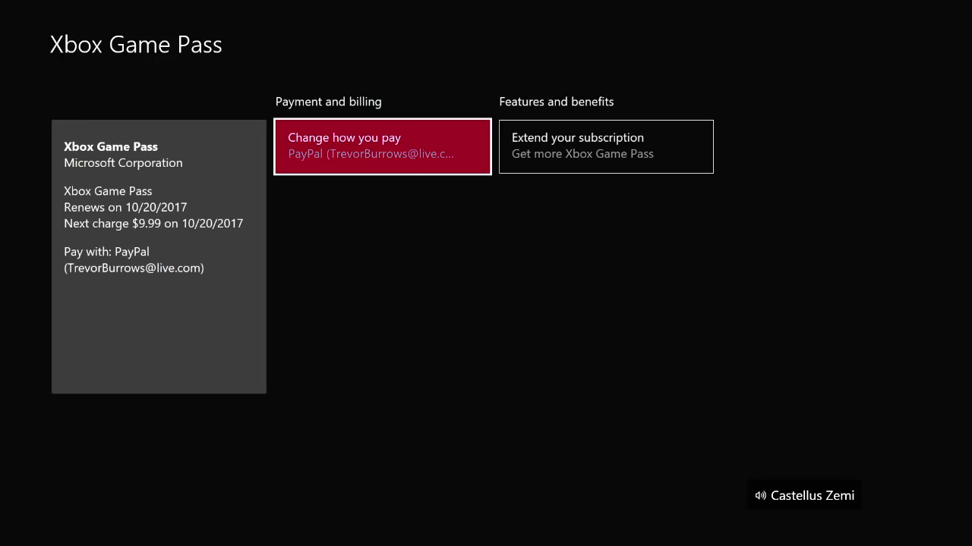
{"action": "key", "text": "Right"}
{"action": "key", "text": "Left"}
{"action": "key", "text": "Right"}
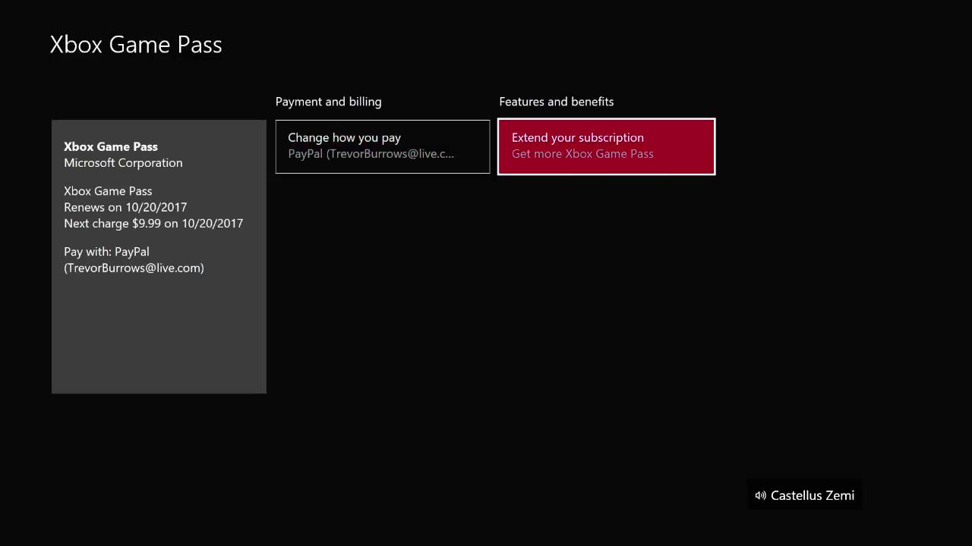
{"action": "key", "text": "Left"}
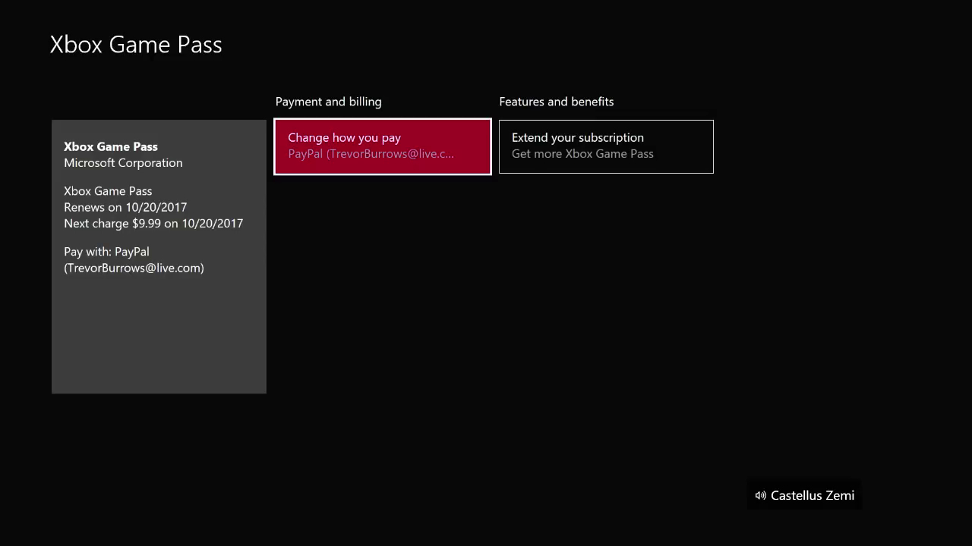
{"action": "key", "text": "Escape"}
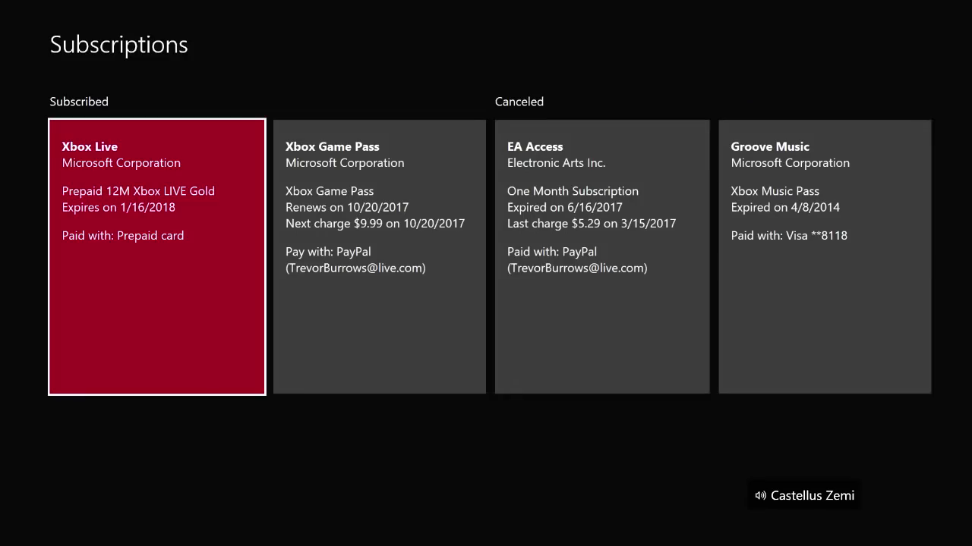
Step: Leave the Subscriptions list and return to the Account settings options
{"action": "key", "text": "Escape"}
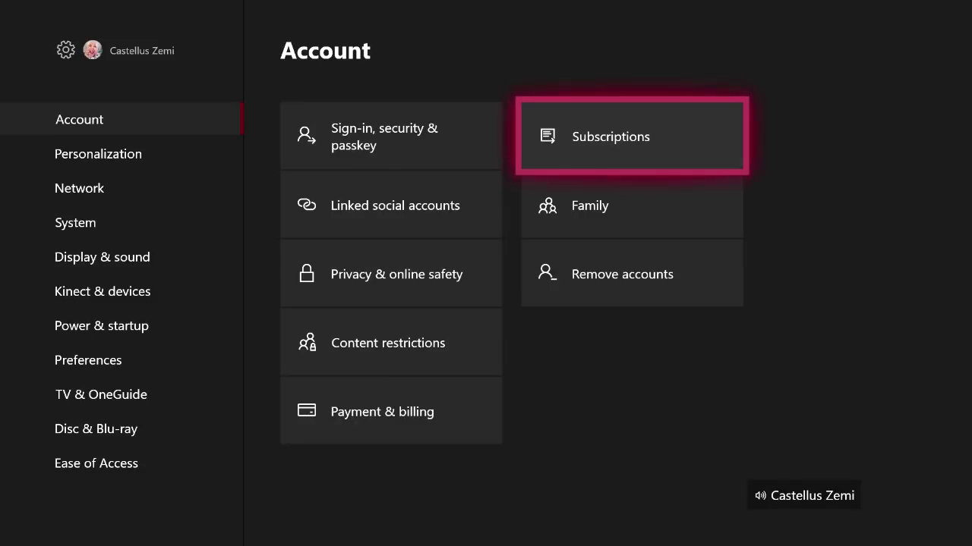
{"action": "key", "text": "Left"}
{"action": "key", "text": "Left"}
{"action": "key", "text": "Down"}
{"action": "key", "text": "Up"}
{"action": "key", "text": "Right"}
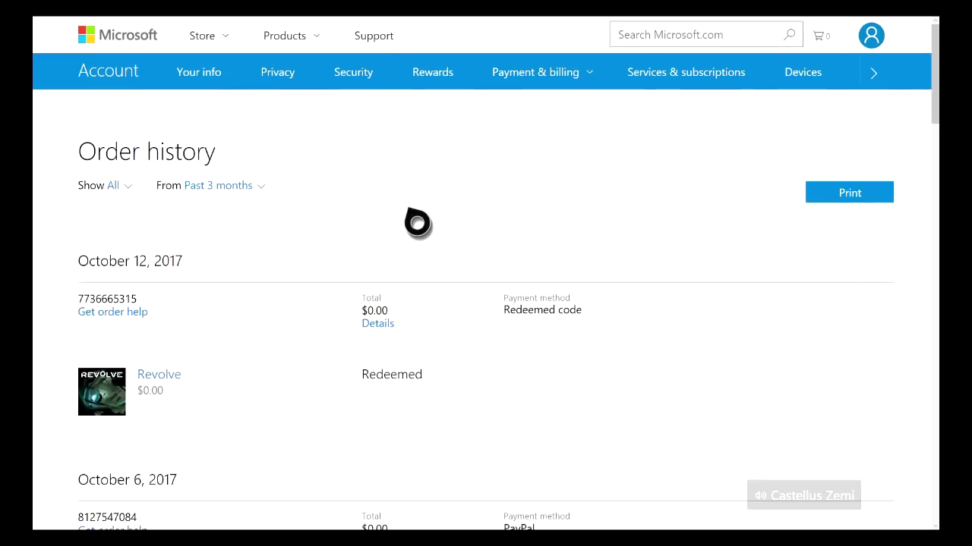
Step: Scroll down to the Xbox Game Pass order and choose Manage subscriptions
{"action": "scroll", "coordinate": [410, 220], "scroll_direction": "down", "scroll_amount": 3}
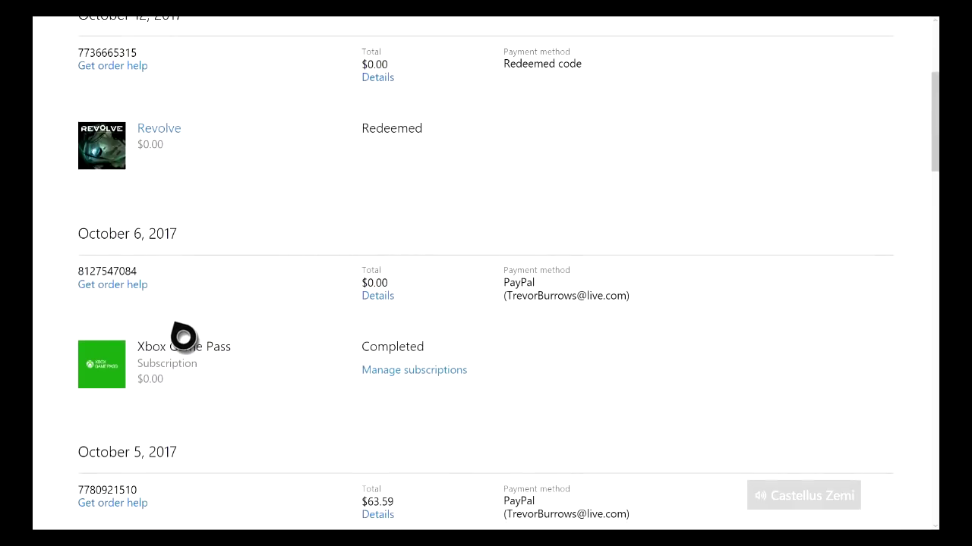
{"action": "left_click", "coordinate": [402, 372]}
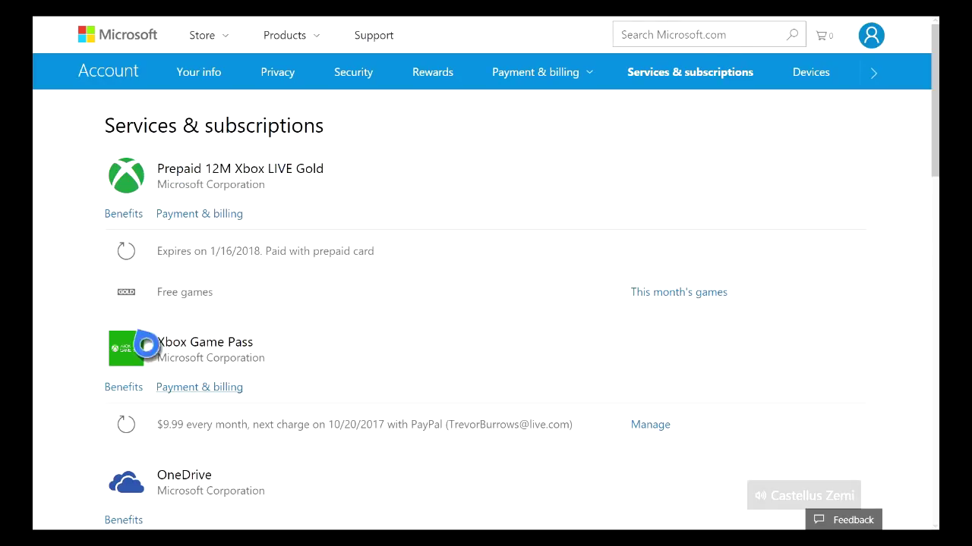
{"action": "scroll", "coordinate": [151, 335], "scroll_direction": "down", "scroll_amount": 5}
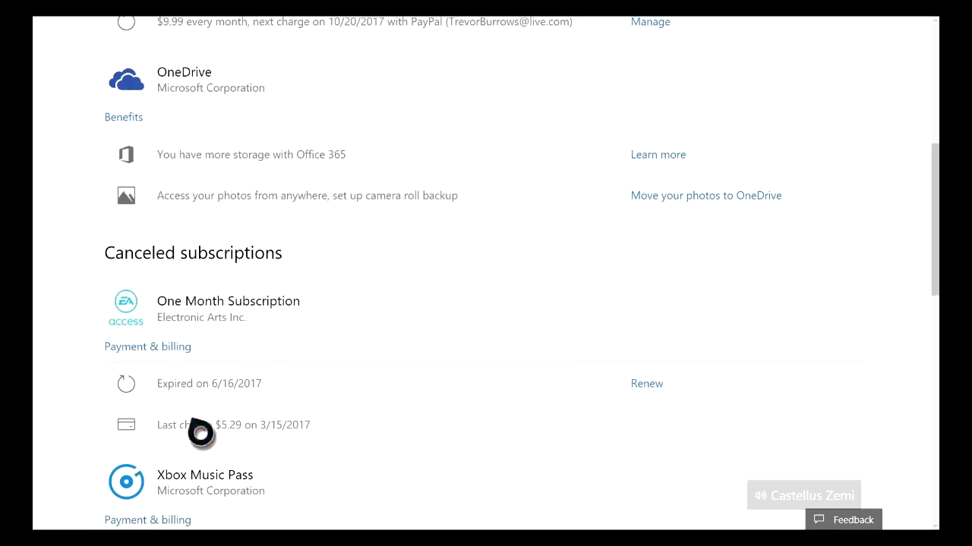
{"action": "scroll", "coordinate": [232, 408], "scroll_direction": "down", "scroll_amount": 2}
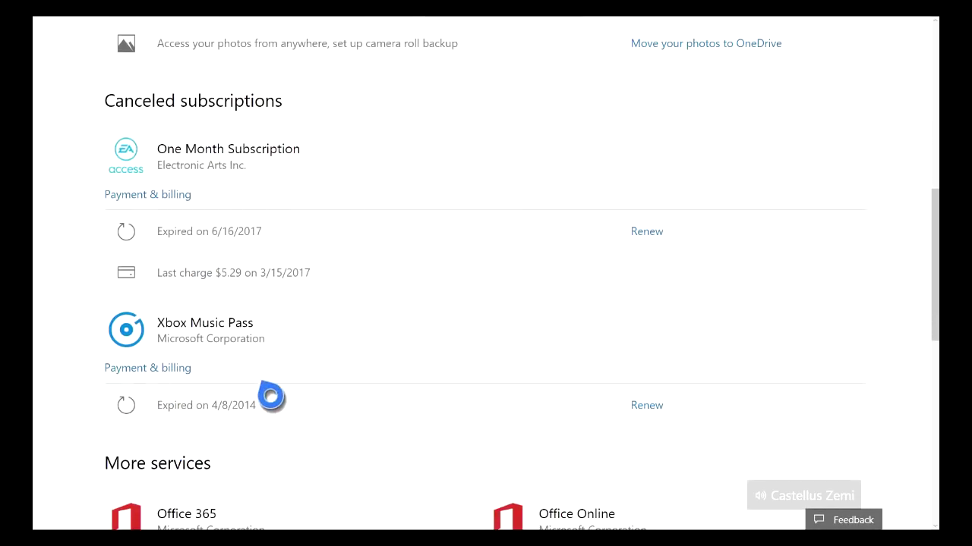
{"action": "scroll", "coordinate": [301, 254], "scroll_direction": "up", "scroll_amount": 7}
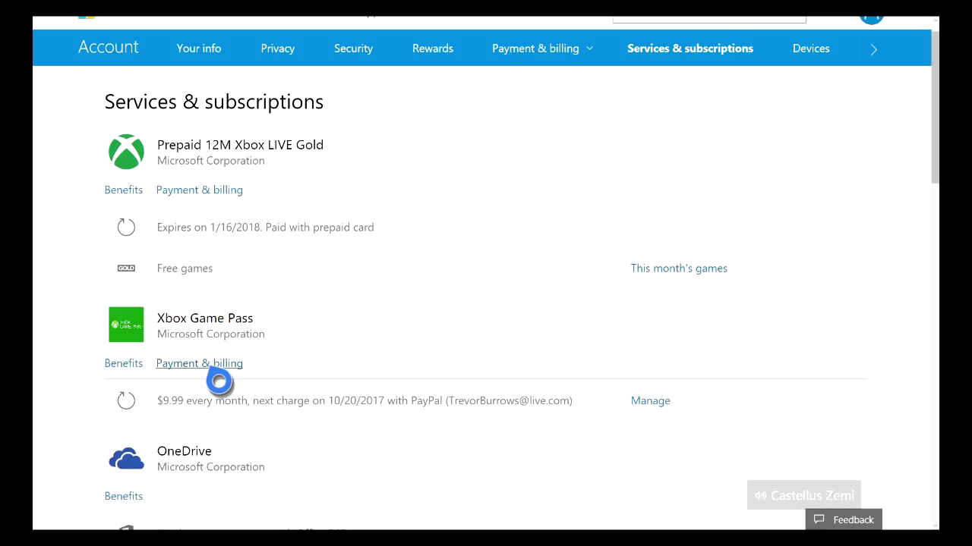
Step: Under Xbox Game Pass Payment & billing, turn off auto-renew and confirm the cancellation
{"action": "left_click", "coordinate": [211, 368]}
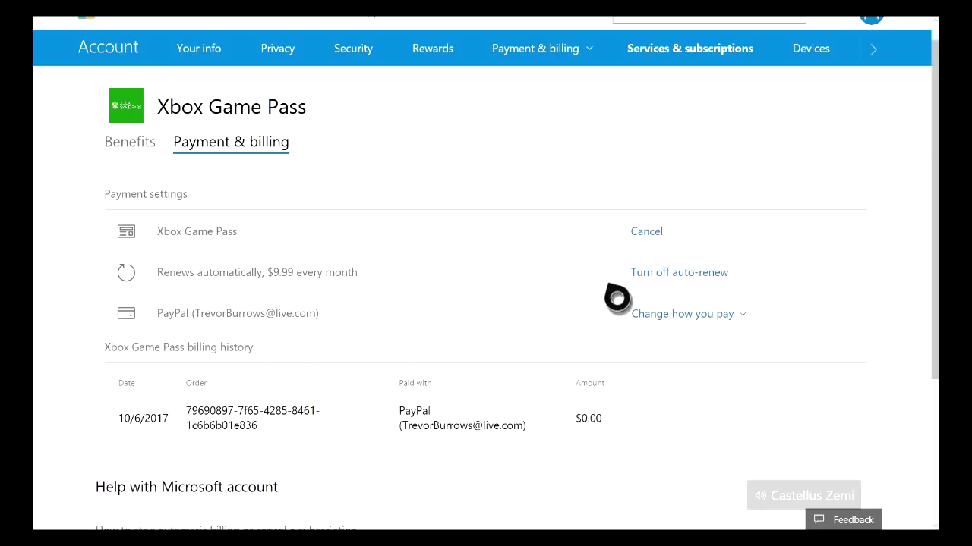
{"action": "left_click", "coordinate": [679, 278]}
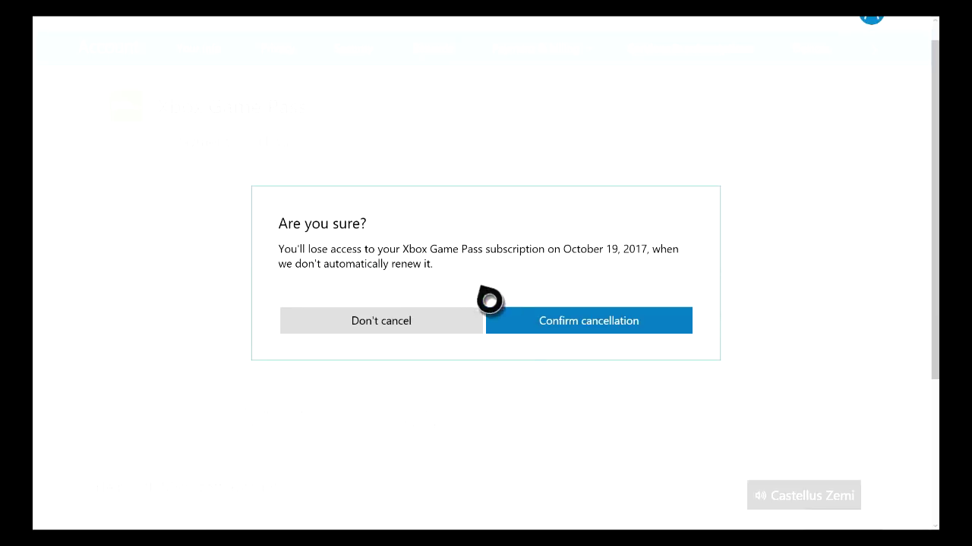
{"action": "left_click", "coordinate": [539, 332]}
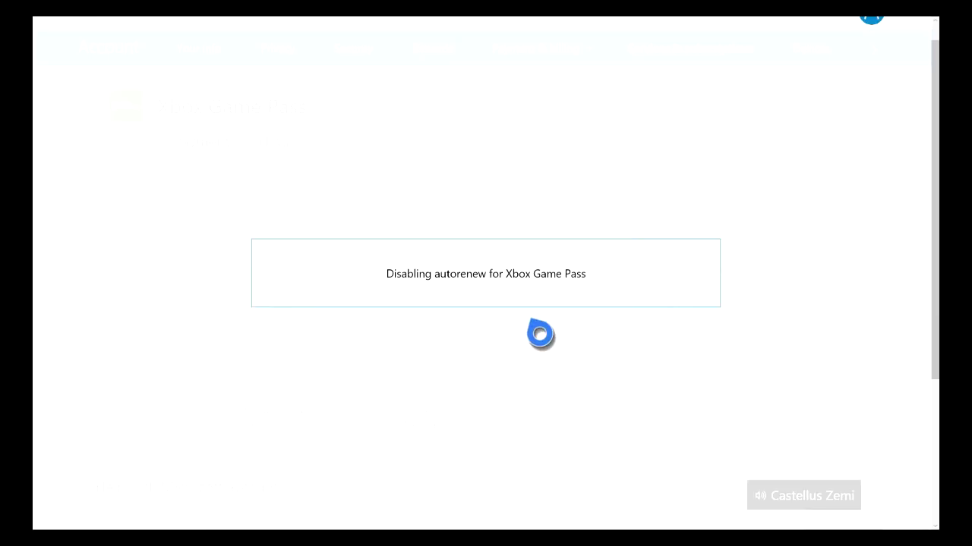